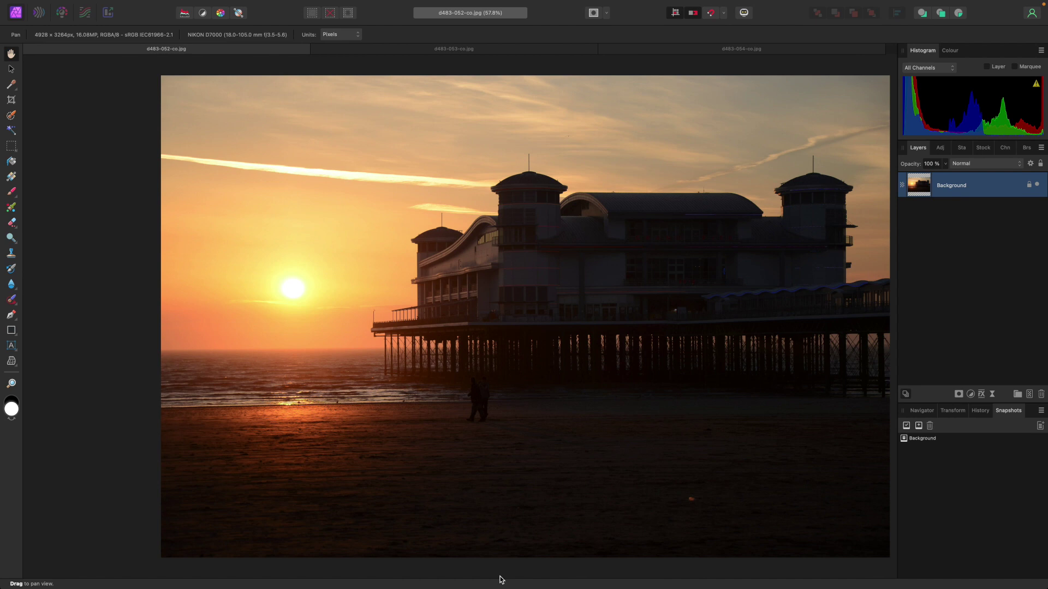
# Step: View the d483-054 and d483-053 exposures, then return to d483-052-co.jpg
pyautogui.click(669, 50)
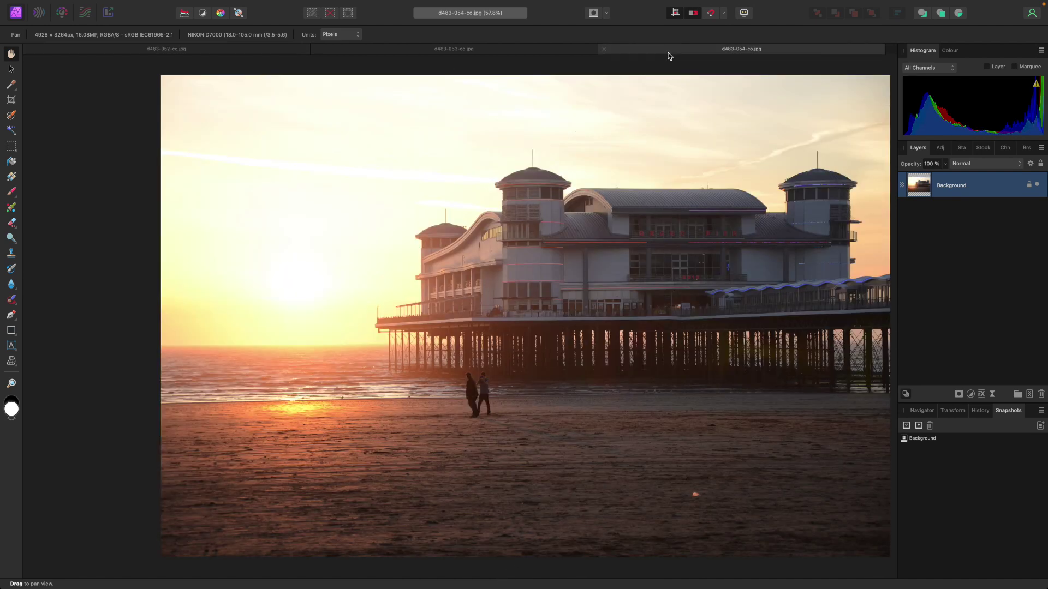
pyautogui.click(483, 52)
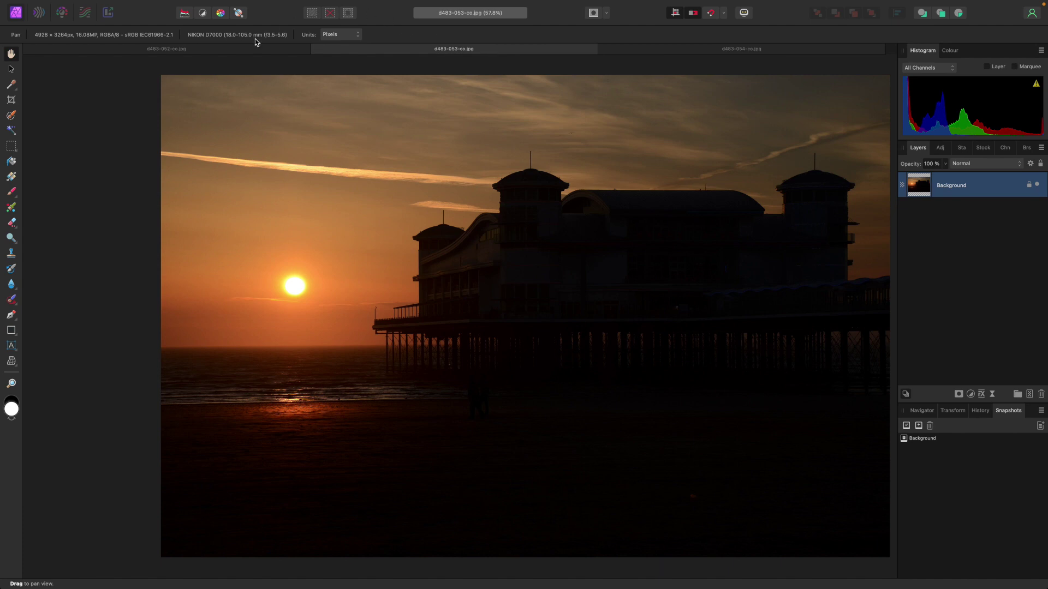
pyautogui.click(248, 51)
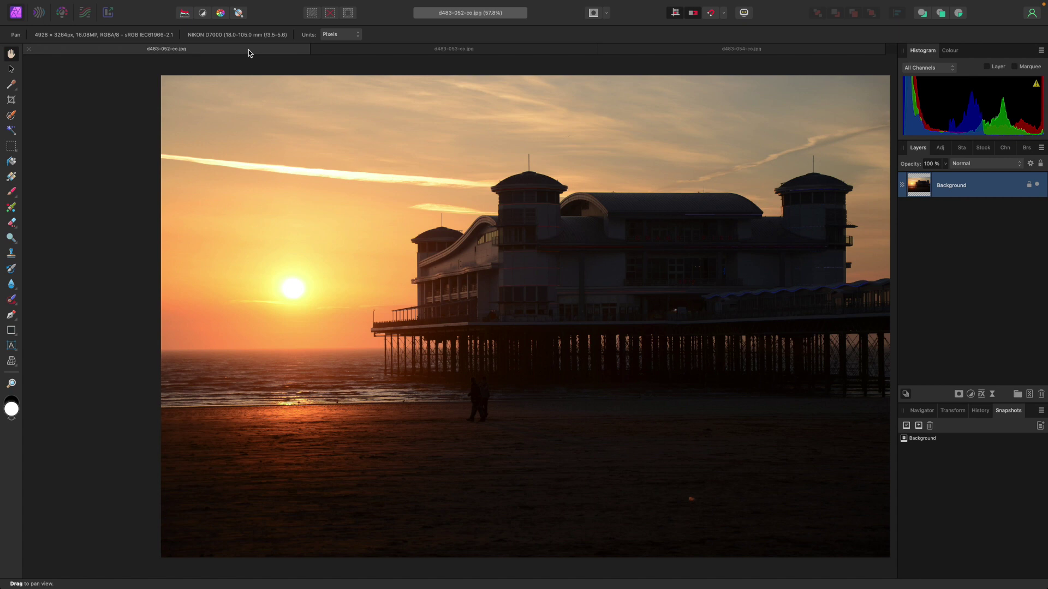
# Step: Start a New HDR Merge with d483-052, d483-053 and d483-054 added, toggling automatic alignment
pyautogui.moveTo(134, 2)
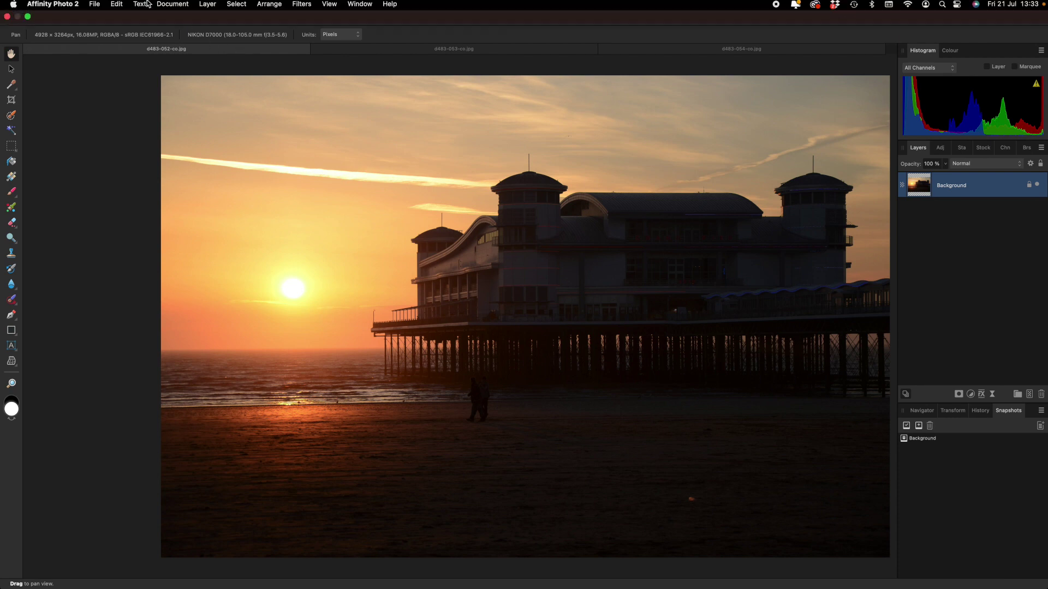
pyautogui.click(96, 7)
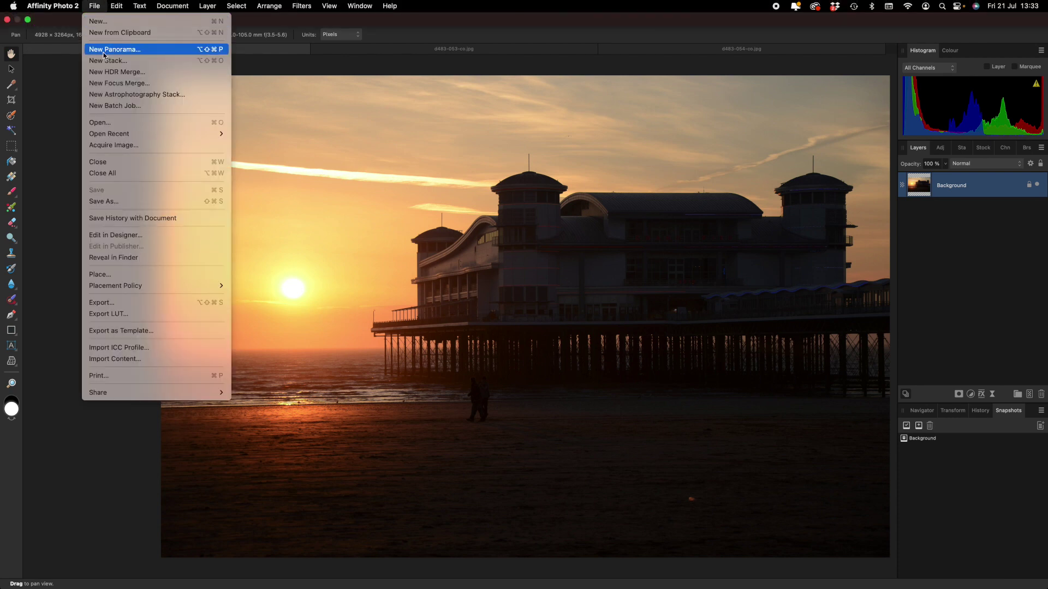
pyautogui.click(106, 73)
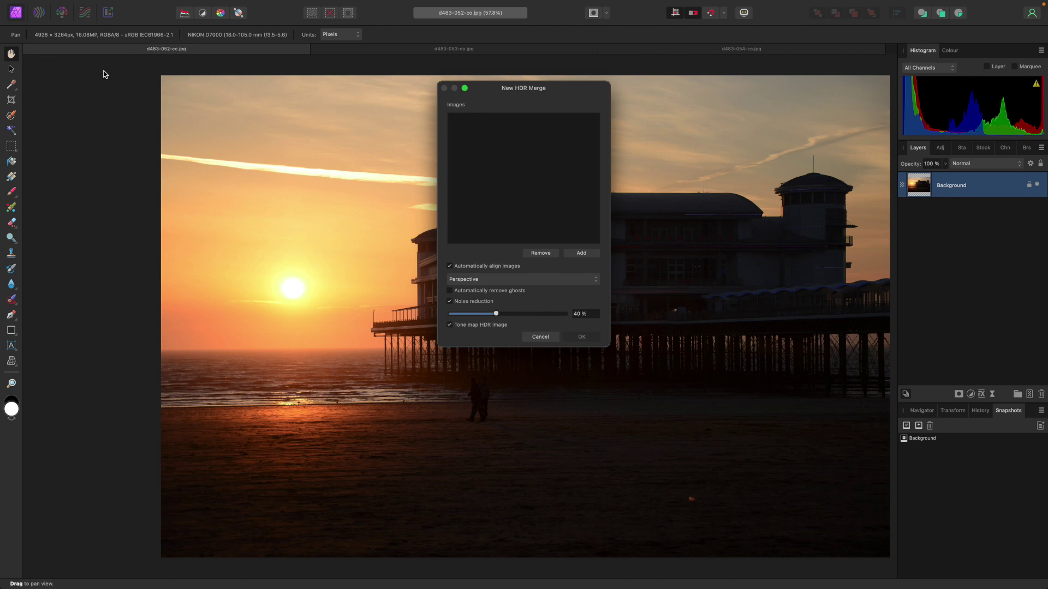
pyautogui.click(583, 254)
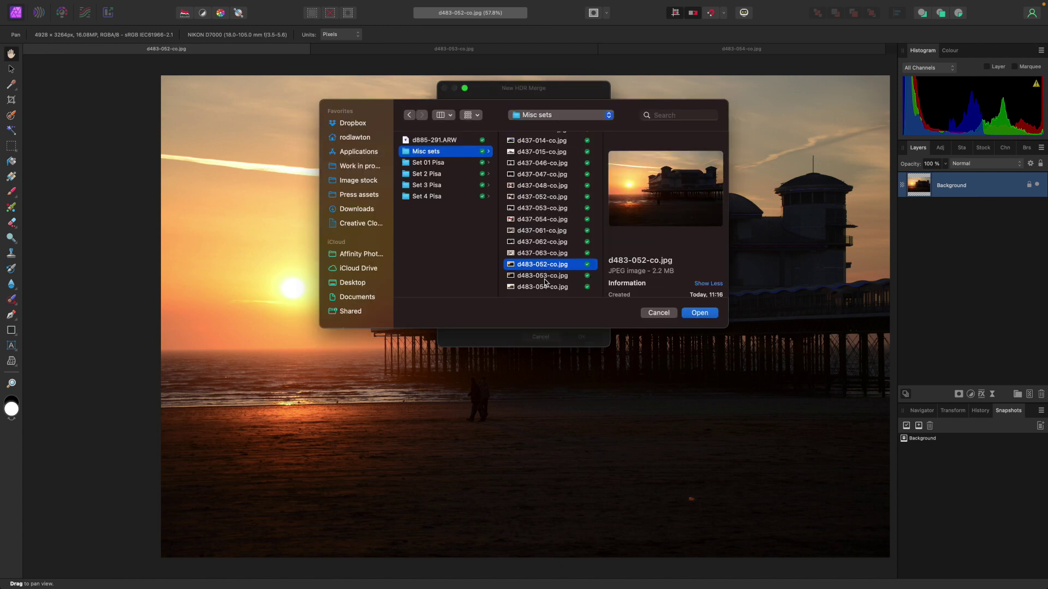
pyautogui.keyDown('shift'); pyautogui.click(543, 287); pyautogui.keyUp('shift')
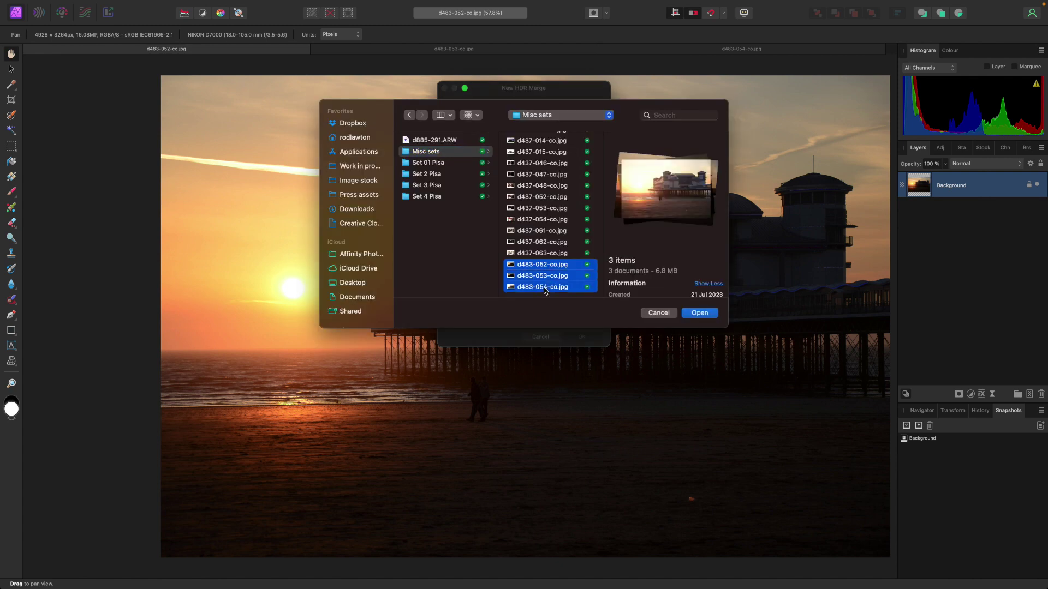
pyautogui.click(700, 313)
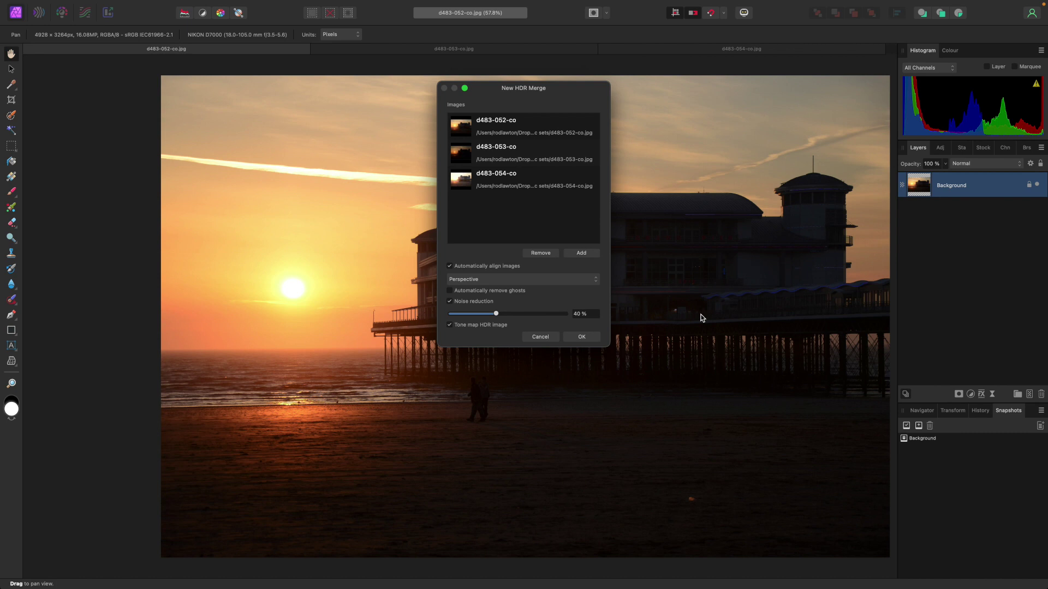
pyautogui.click(449, 267)
# Step: Turn off ghost removal and noise reduction, then run the HDR merge
pyautogui.click(451, 292)
pyautogui.click(449, 303)
pyautogui.click(581, 337)
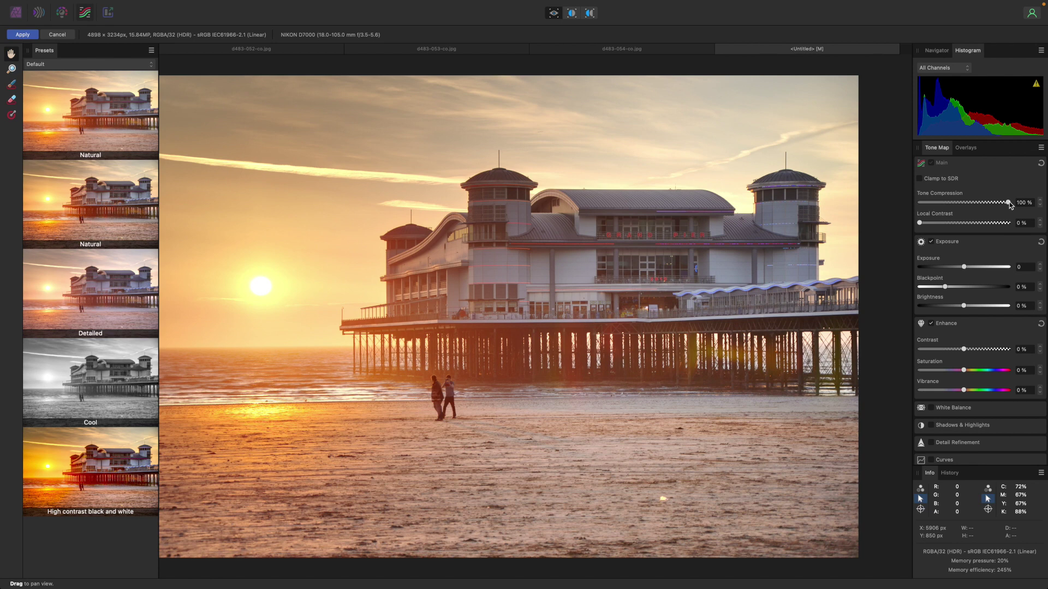
# Step: Adjust the Tone Compression slider of the merged HDR image
pyautogui.moveTo(1010, 202)
pyautogui.mouseDown()
pyautogui.moveTo(977, 205)
pyautogui.moveTo(1015, 208)
pyautogui.mouseUp()
# Step: Raise Local Contrast to 60% and ease Tone Compression down to 43%
pyautogui.moveTo(920, 226); pyautogui.dragTo(947, 225)
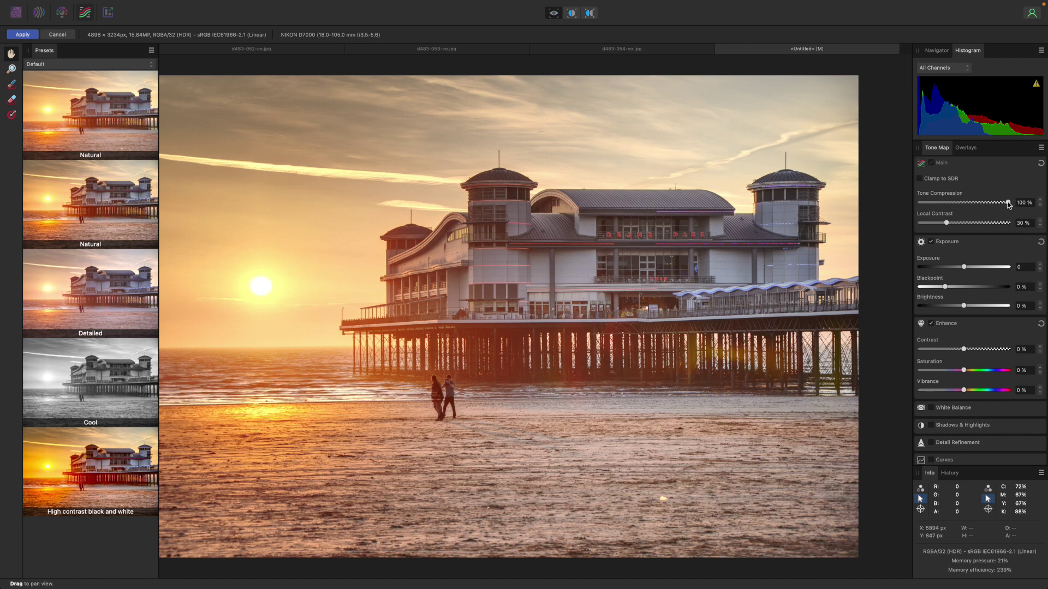
pyautogui.moveTo(1009, 204); pyautogui.dragTo(990, 223)
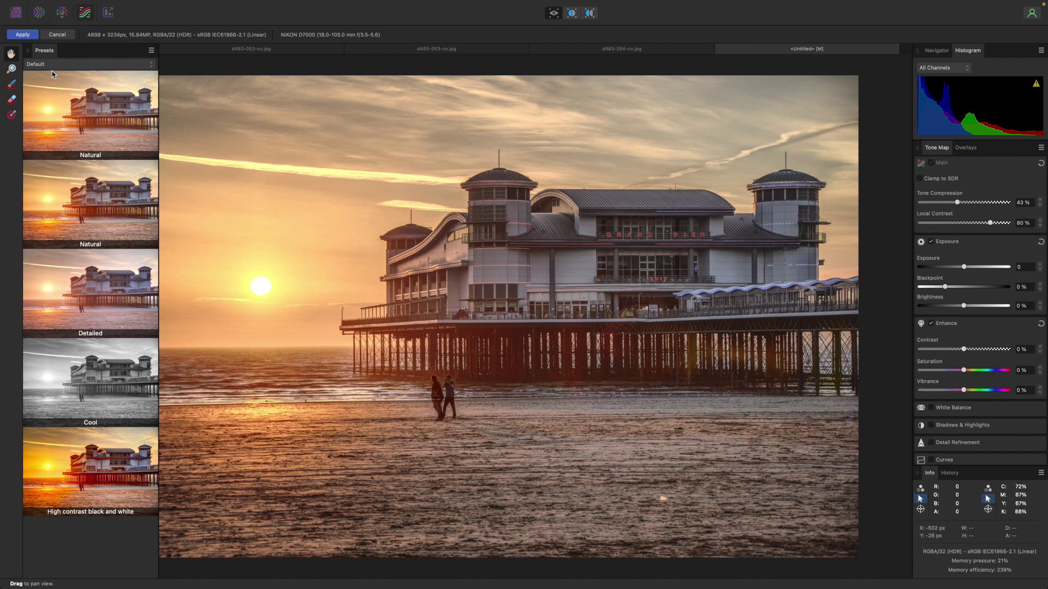
# Step: Browse the Extreme, Crazy and custom tone-map preset categories
pyautogui.click(37, 65)
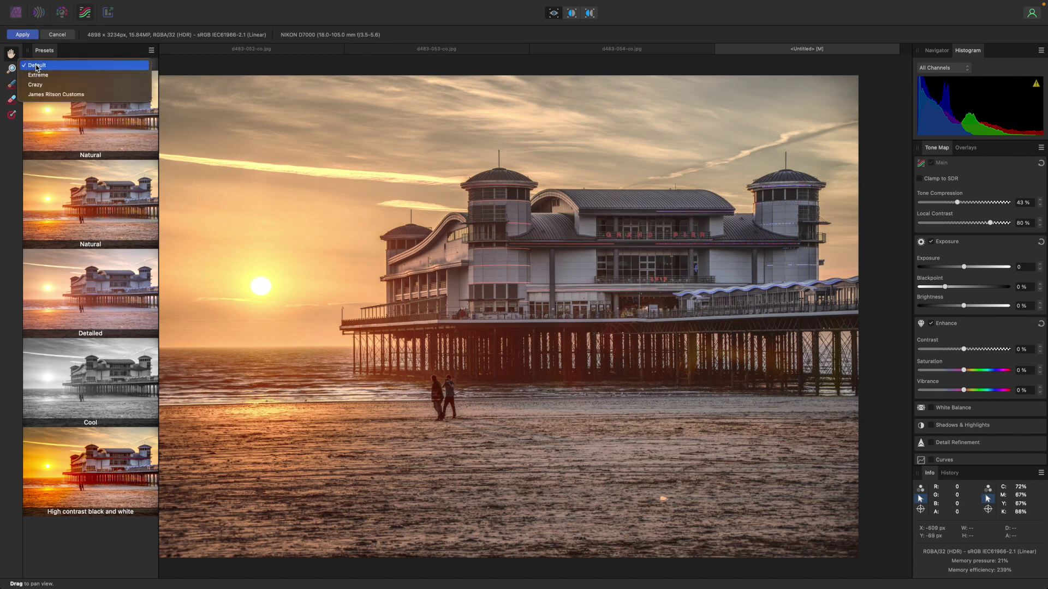
pyautogui.click(38, 76)
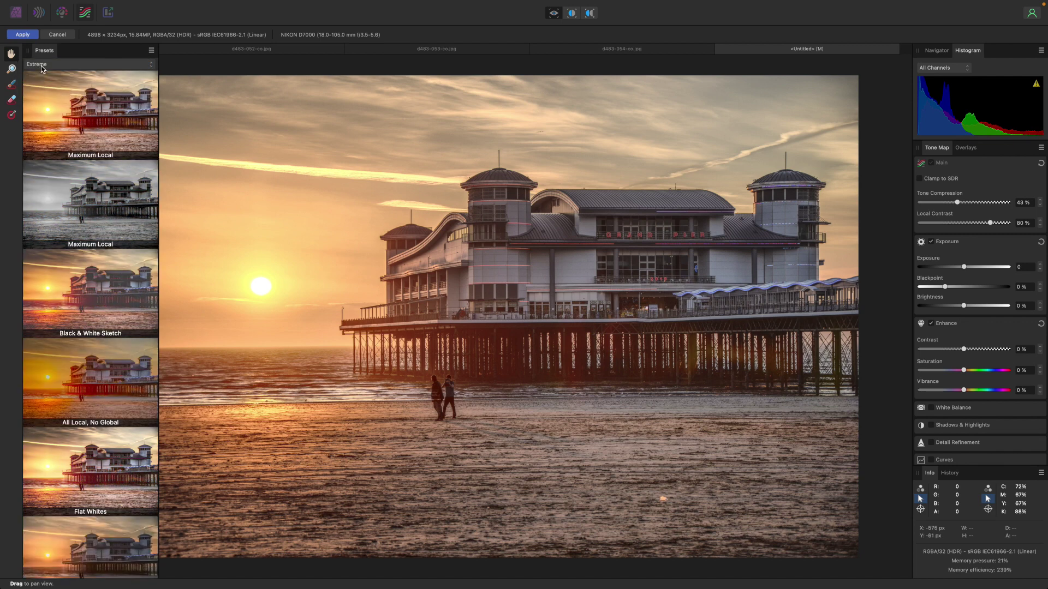
pyautogui.click(43, 67)
pyautogui.click(42, 81)
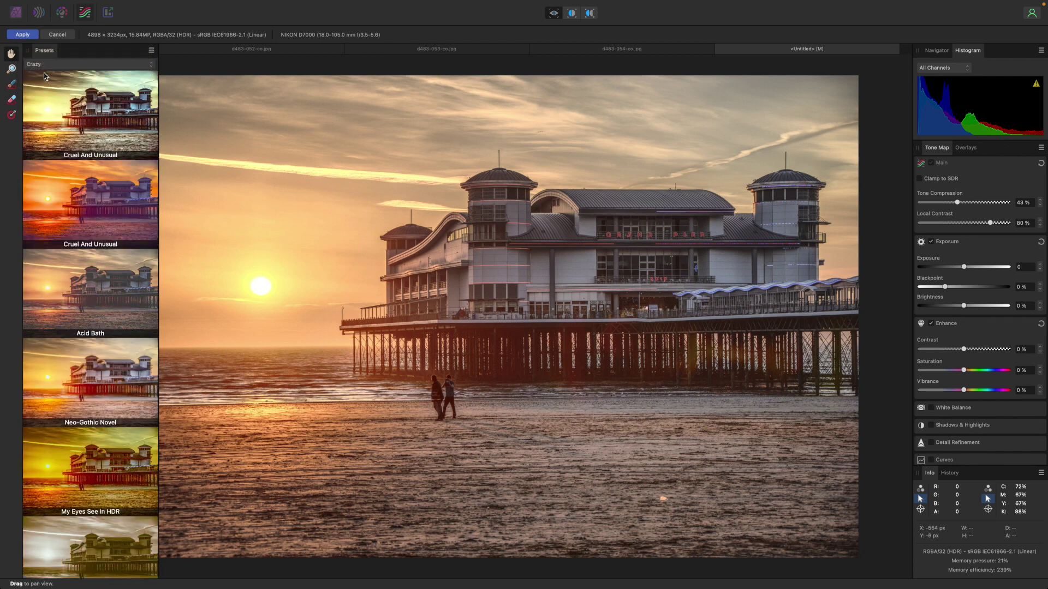
pyautogui.click(39, 68)
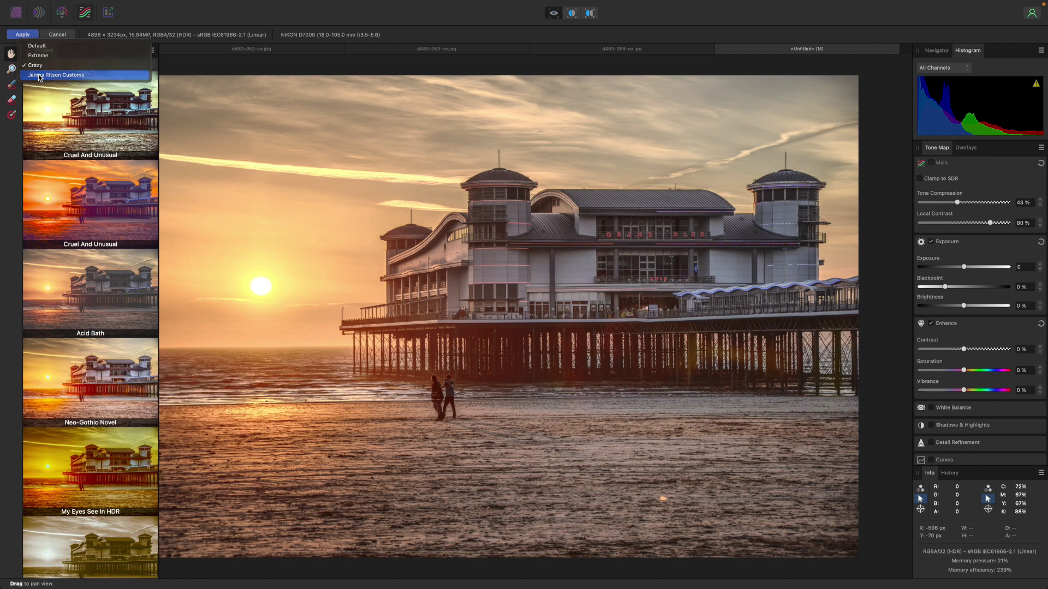
pyautogui.click(42, 75)
# Step: Apply the Cruel And Unusual preset from the Crazy category
pyautogui.click(45, 66)
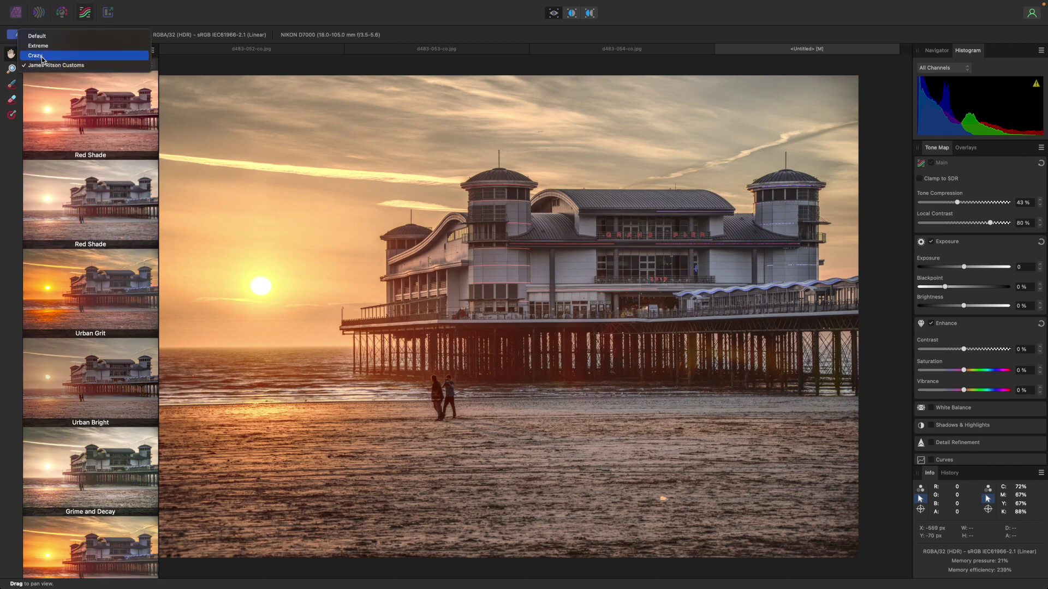
pyautogui.click(41, 56)
pyautogui.click(87, 114)
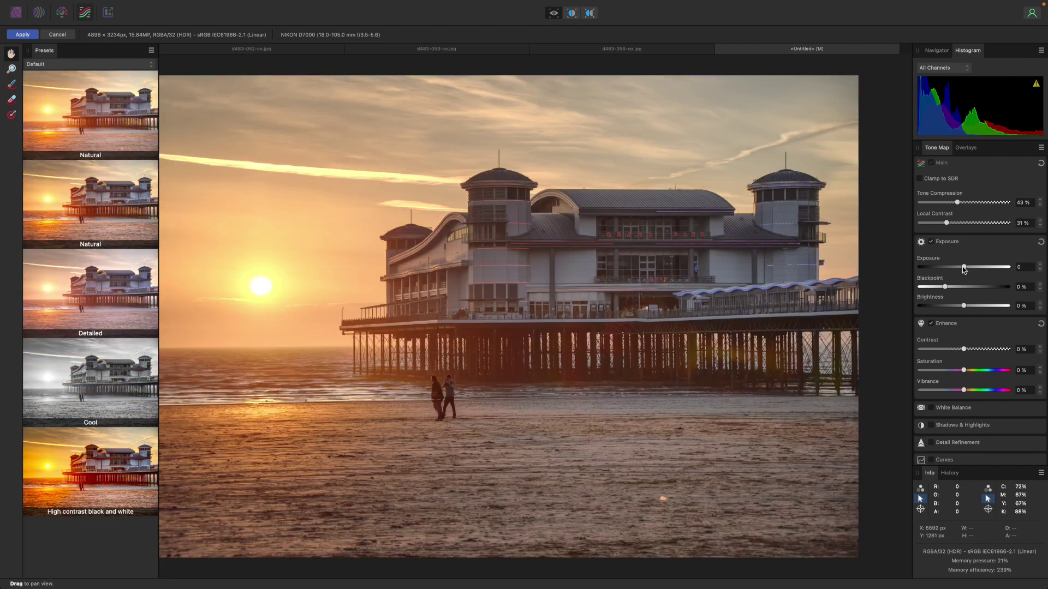
# Step: Set Exposure to 0.173, Contrast to 14% and warm Temperature to 16%
pyautogui.moveTo(963, 268)
pyautogui.mouseDown()
pyautogui.moveTo(978, 268)
pyautogui.moveTo(959, 269)
pyautogui.moveTo(969, 268)
pyautogui.mouseUp()
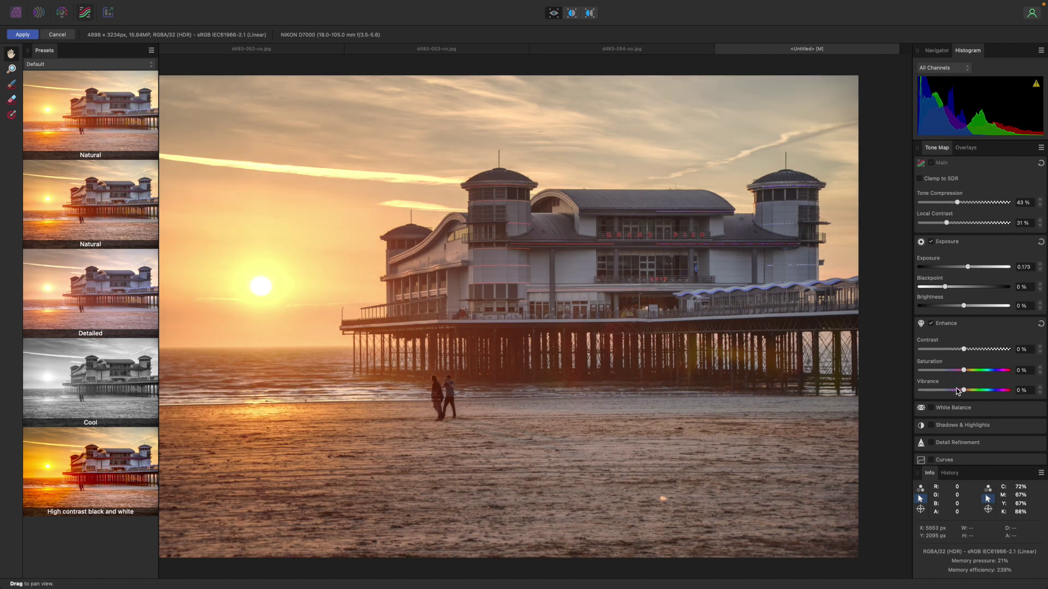
pyautogui.moveTo(964, 350); pyautogui.dragTo(970, 373)
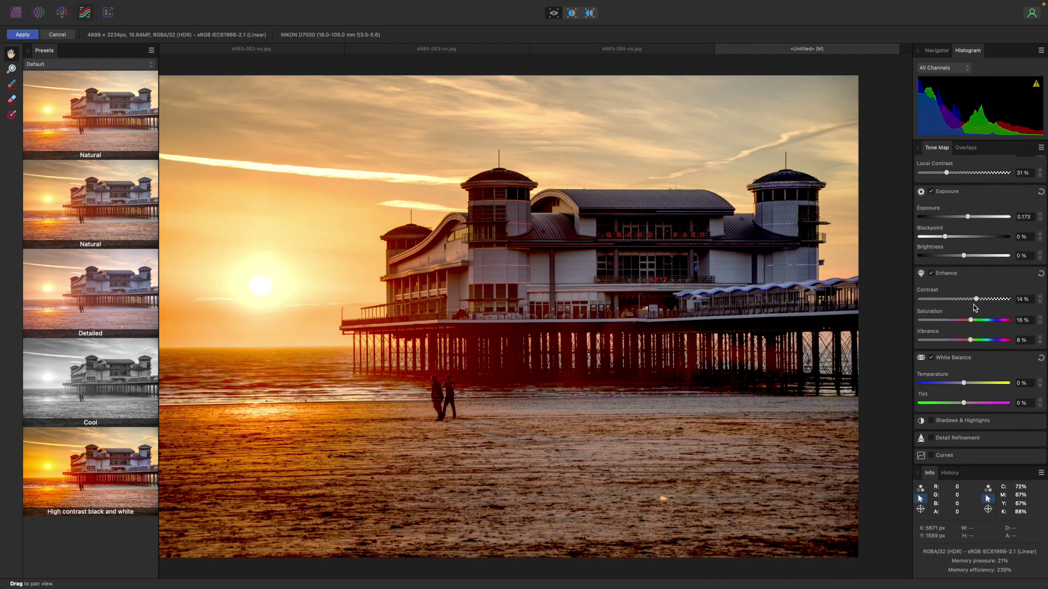
pyautogui.moveTo(965, 386); pyautogui.dragTo(964, 404)
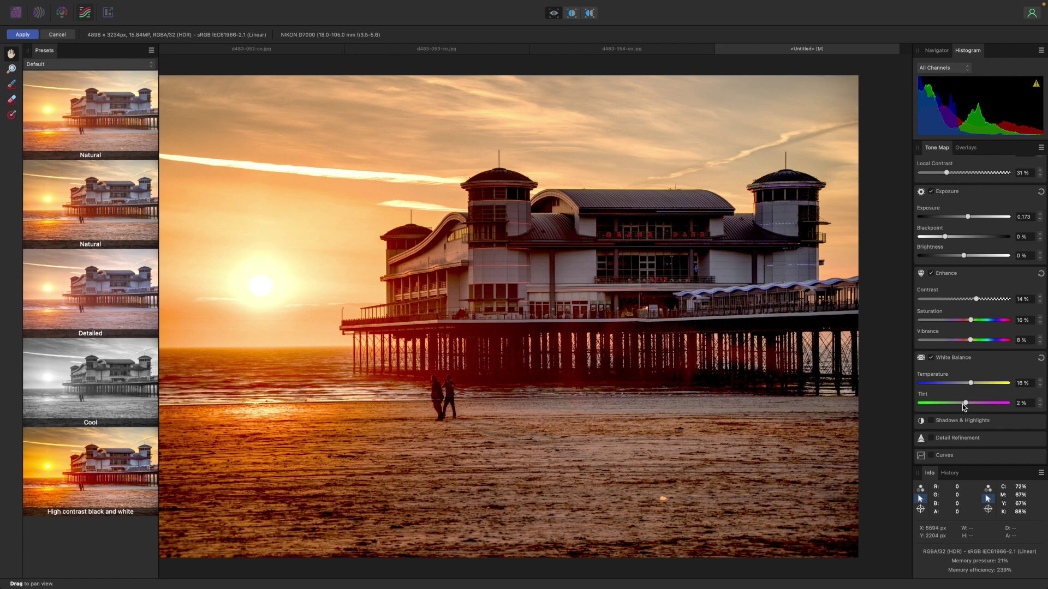
# Step: Enable Shadows & Highlights and lift the shadows to about 48%
pyautogui.click(931, 422)
pyautogui.scroll(-2, 964, 426)
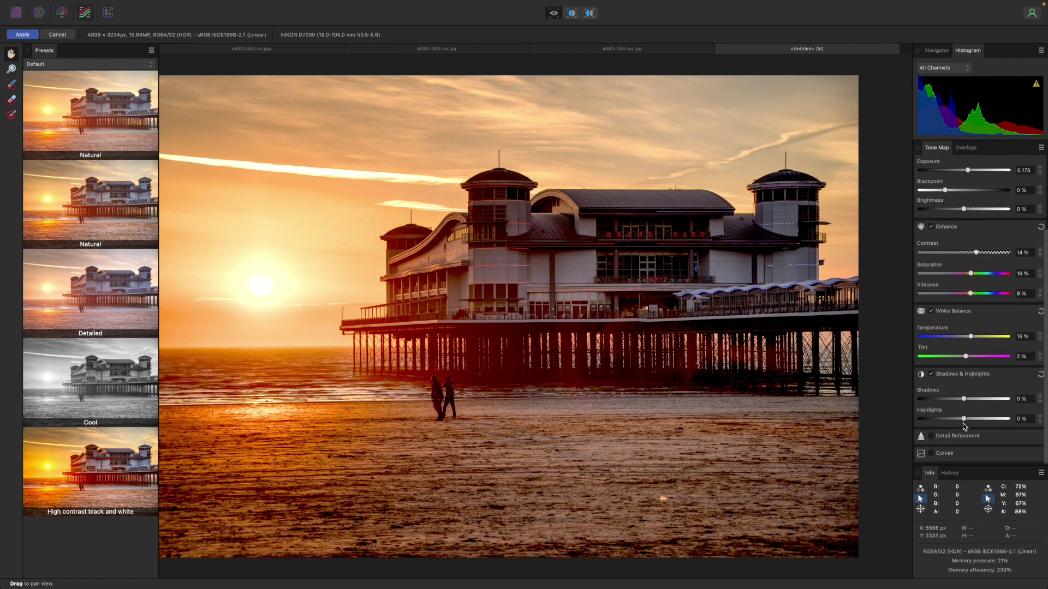
pyautogui.moveTo(968, 403); pyautogui.dragTo(972, 402)
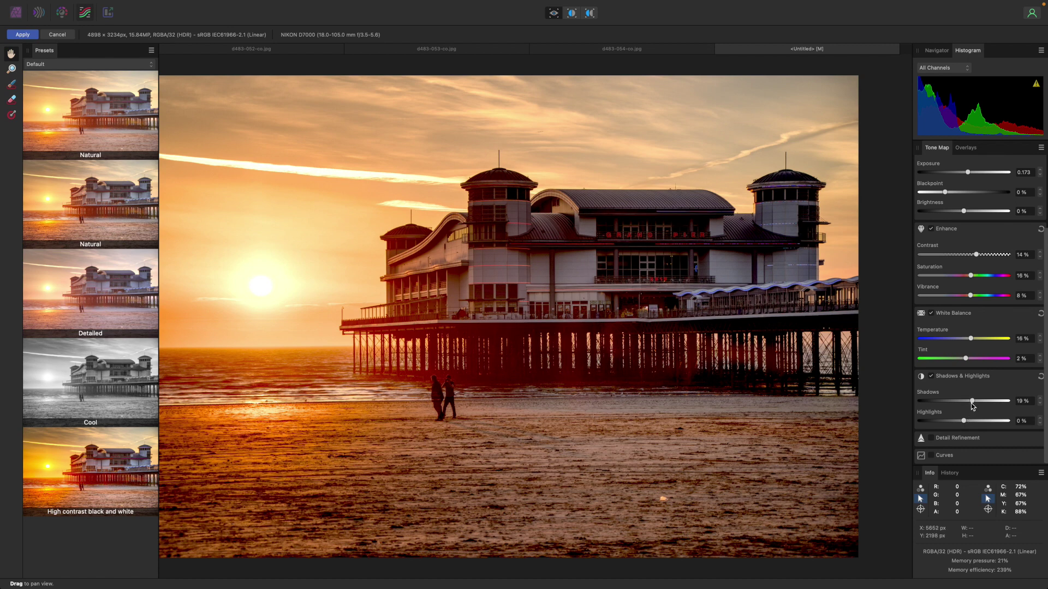
pyautogui.moveTo(972, 403)
pyautogui.mouseDown()
pyautogui.moveTo(1029, 408)
pyautogui.moveTo(985, 412)
pyautogui.mouseUp()
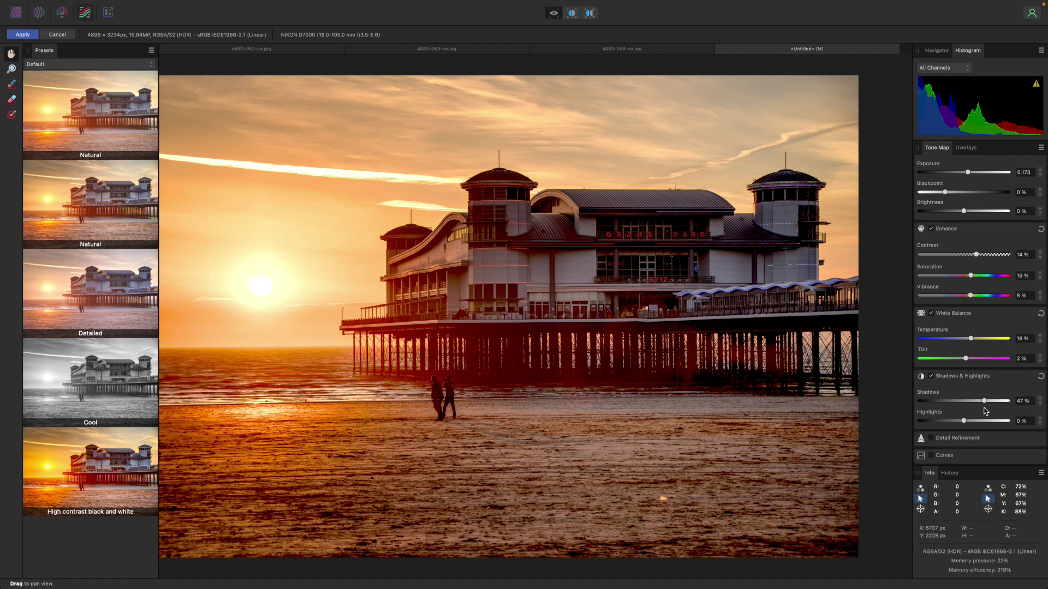
# Step: Enable Detail Refinement and raise its radius to 14% while zoomed in on the pier
pyautogui.click(959, 437)
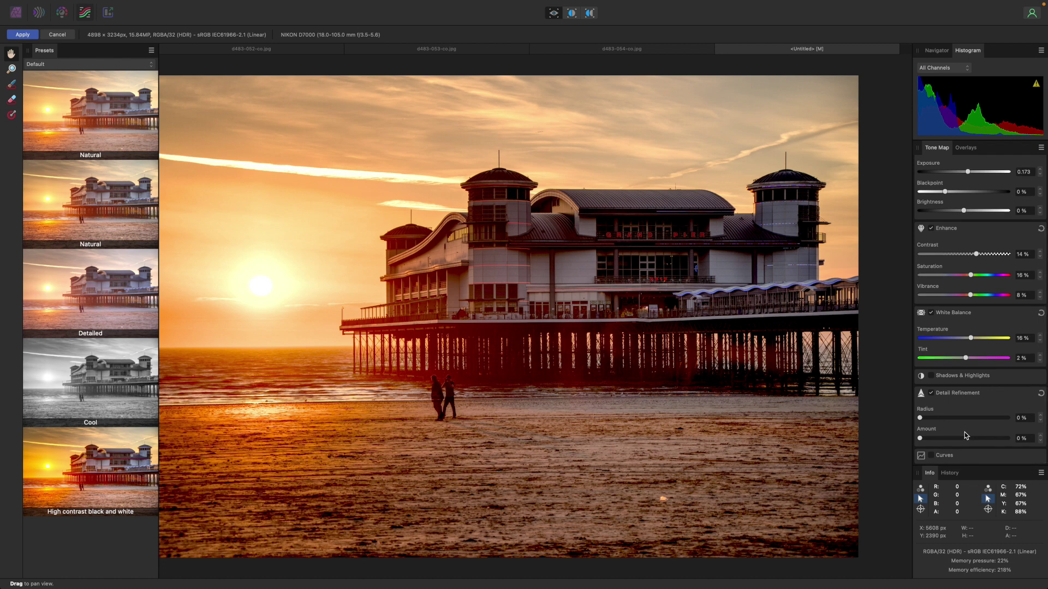
pyautogui.press('super+plus')
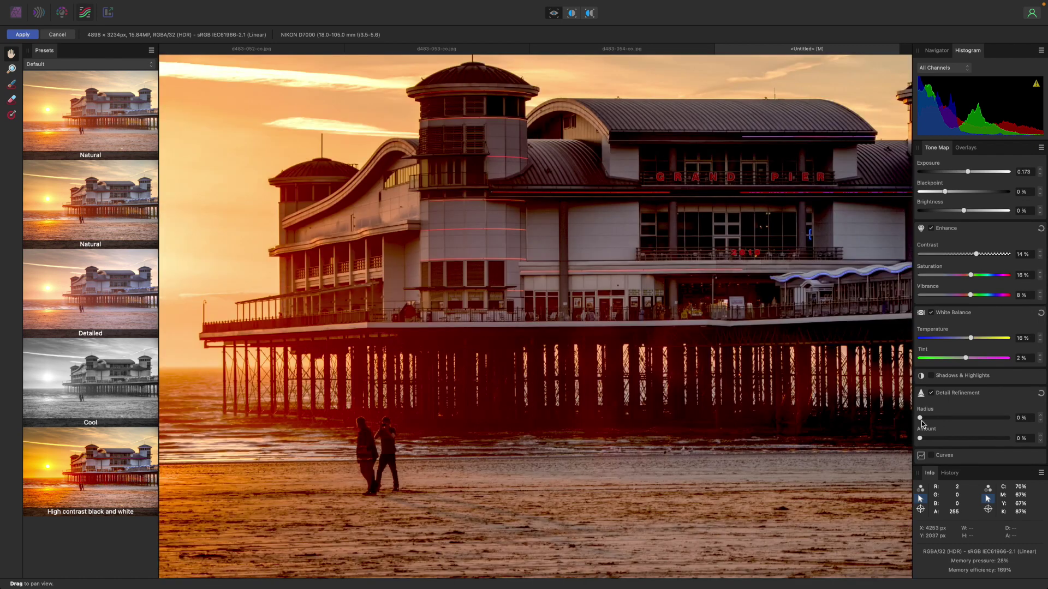
pyautogui.moveTo(920, 418); pyautogui.dragTo(983, 442)
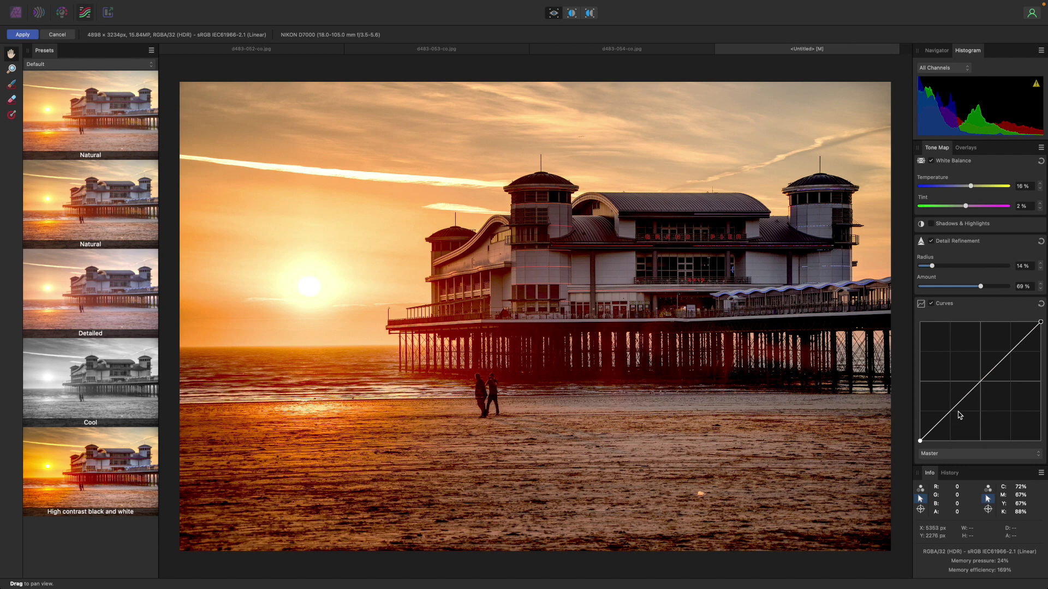
# Step: Bend the master curve down to darken the image and compare it on and off
pyautogui.moveTo(953, 417); pyautogui.dragTo(958, 420)
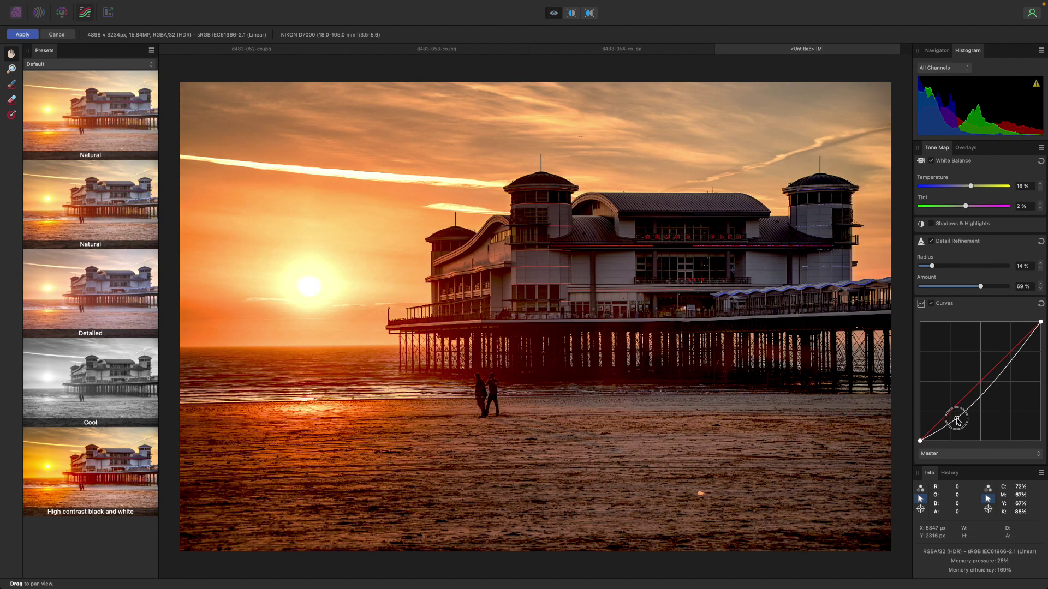
pyautogui.click(931, 304)
pyautogui.click(932, 456)
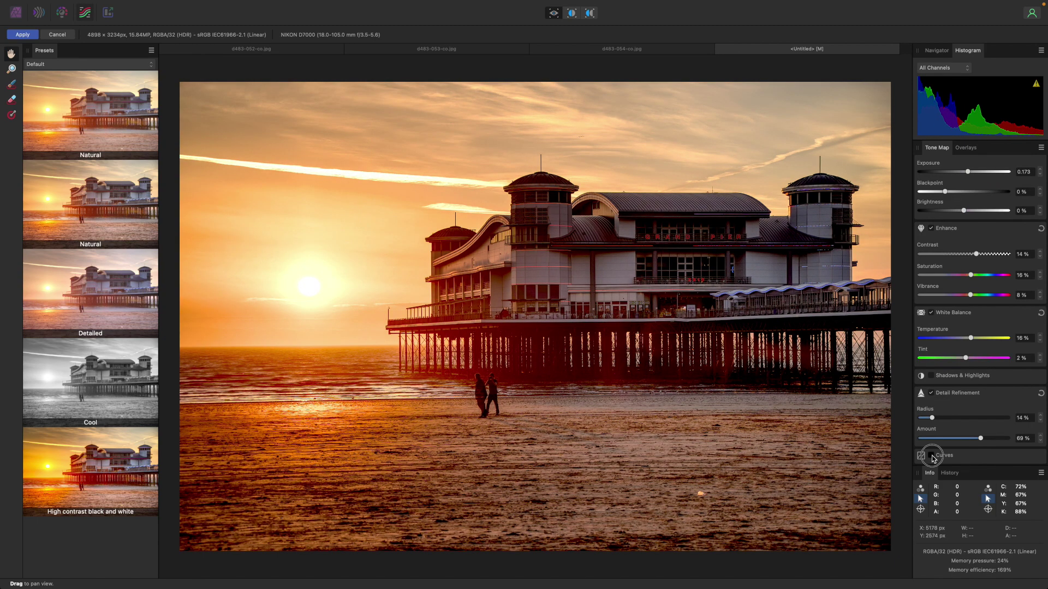
# Step: Switch off White Balance and compare Enhance off and on, leaving it active
pyautogui.scroll(-3, 956, 429)
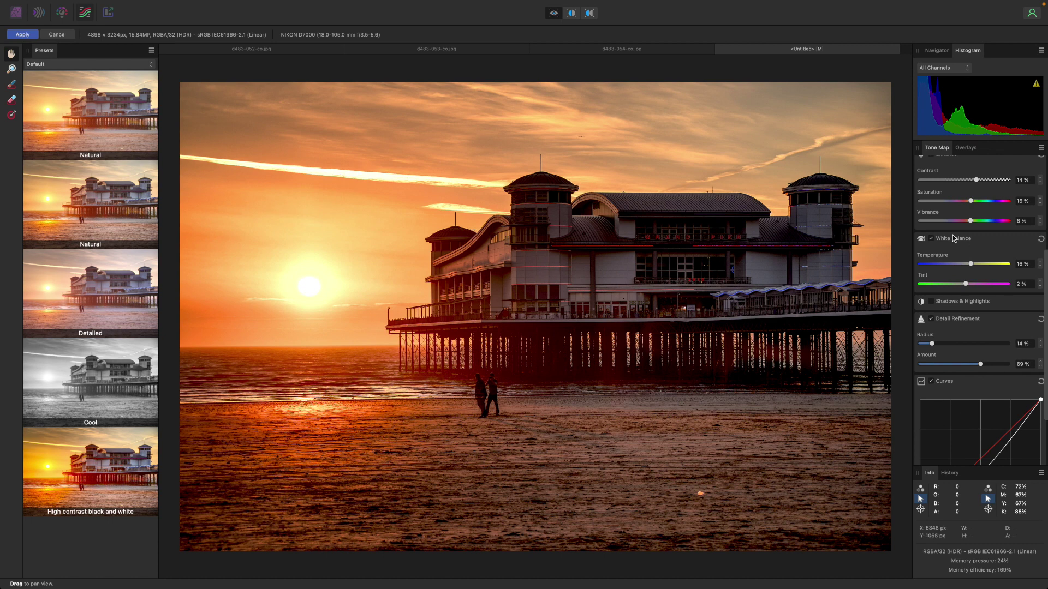
pyautogui.click(931, 238)
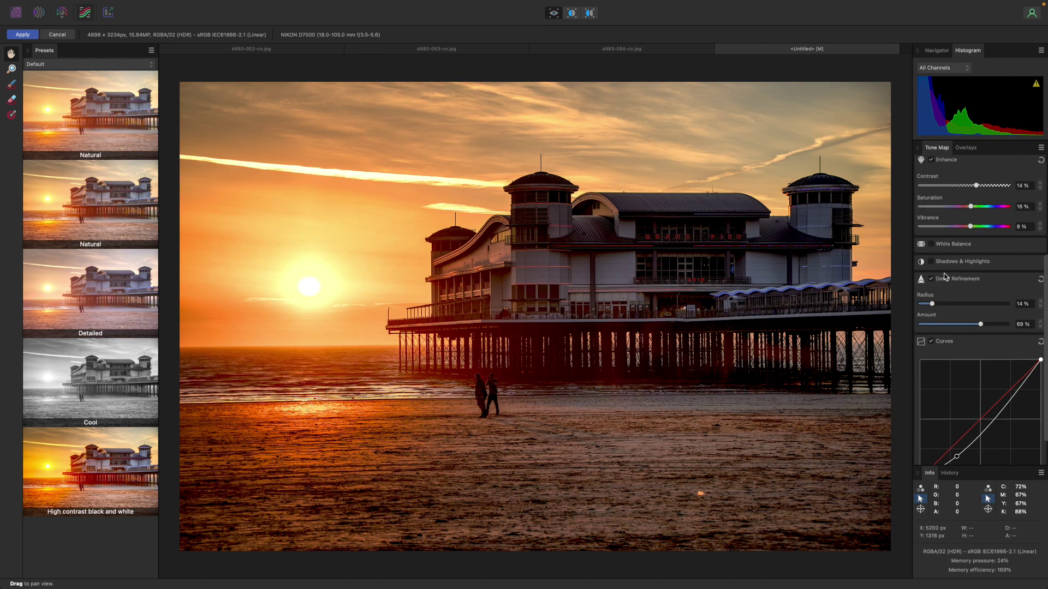
pyautogui.scroll(5, 945, 277)
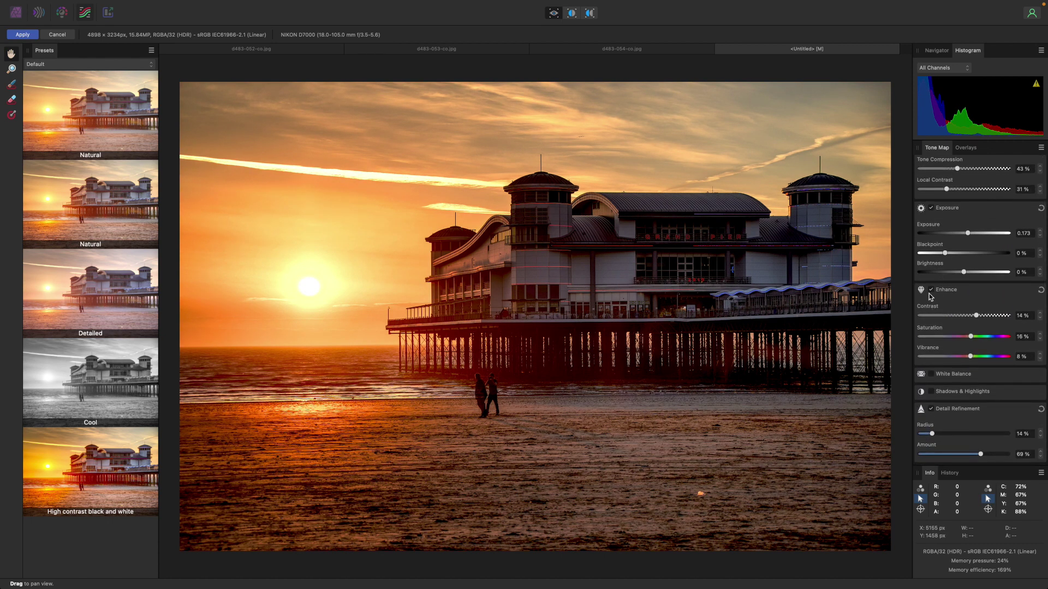
pyautogui.click(931, 291)
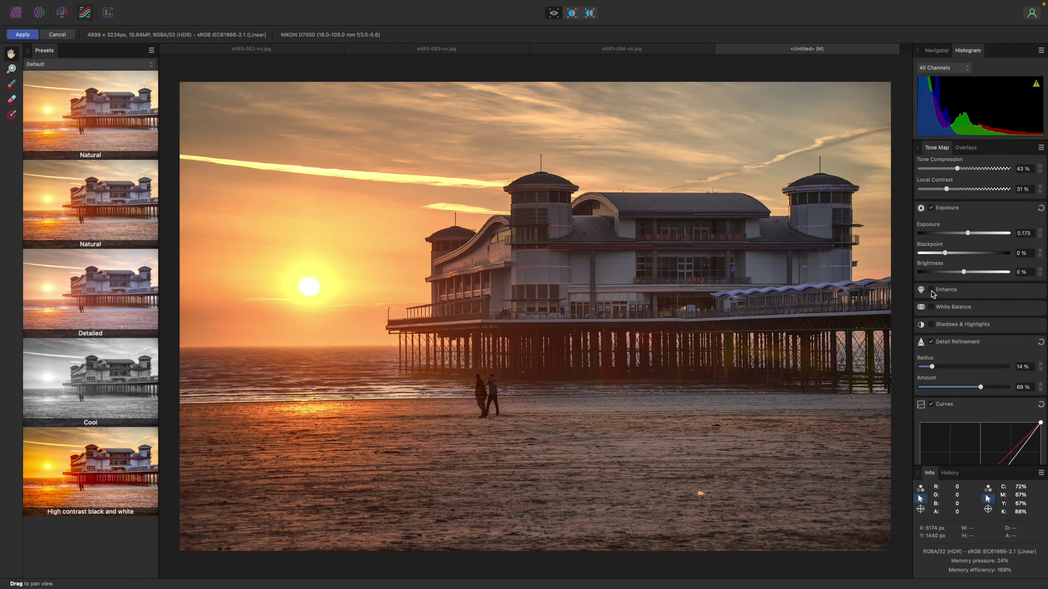
pyautogui.click(932, 291)
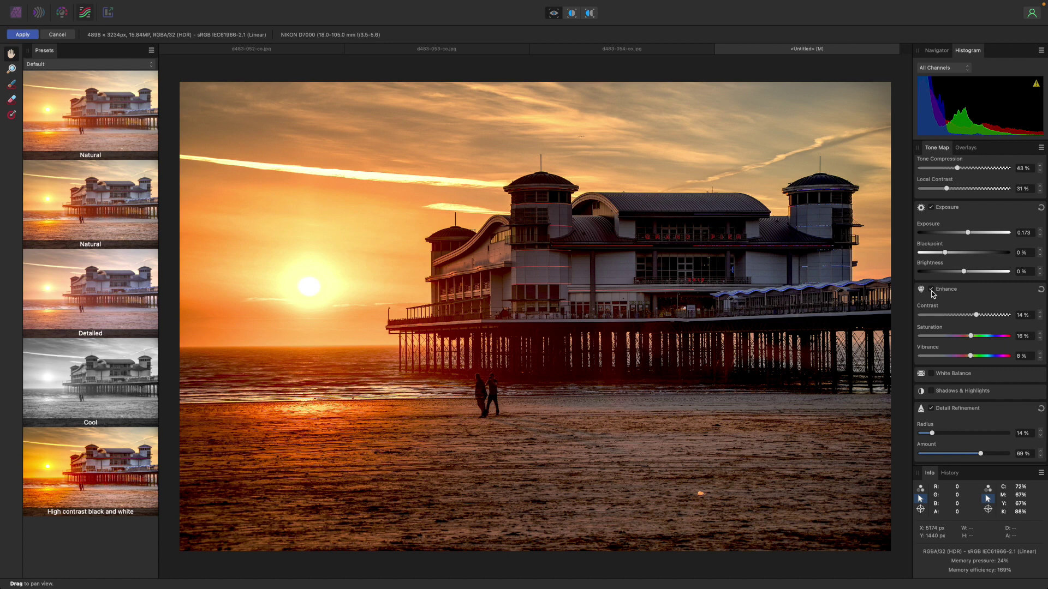
# Step: Add a linear Gradient overlay running from the top of the sky down toward the sun
pyautogui.click(965, 148)
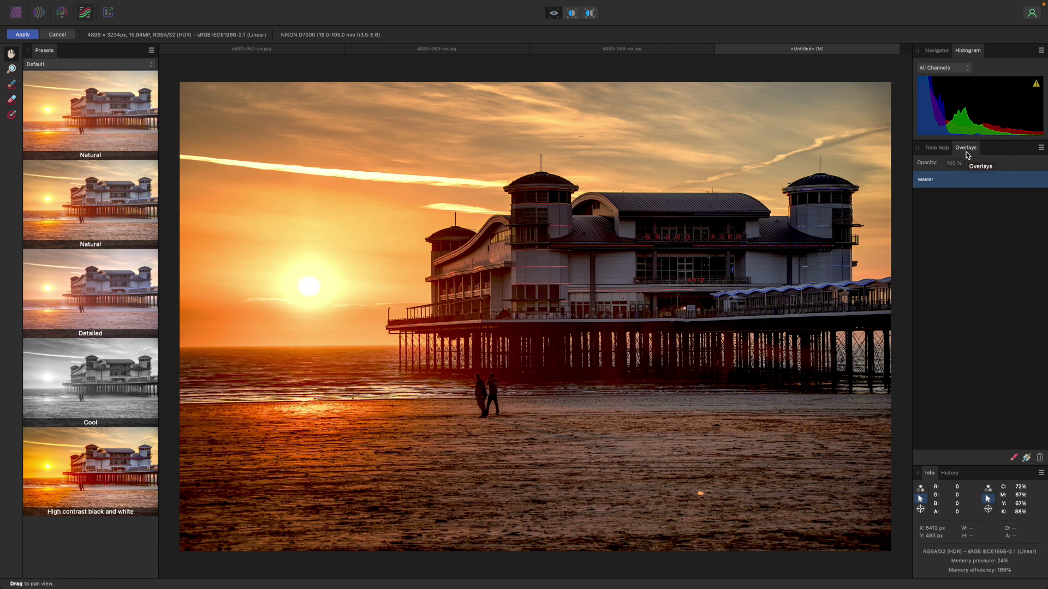
pyautogui.click(1026, 457)
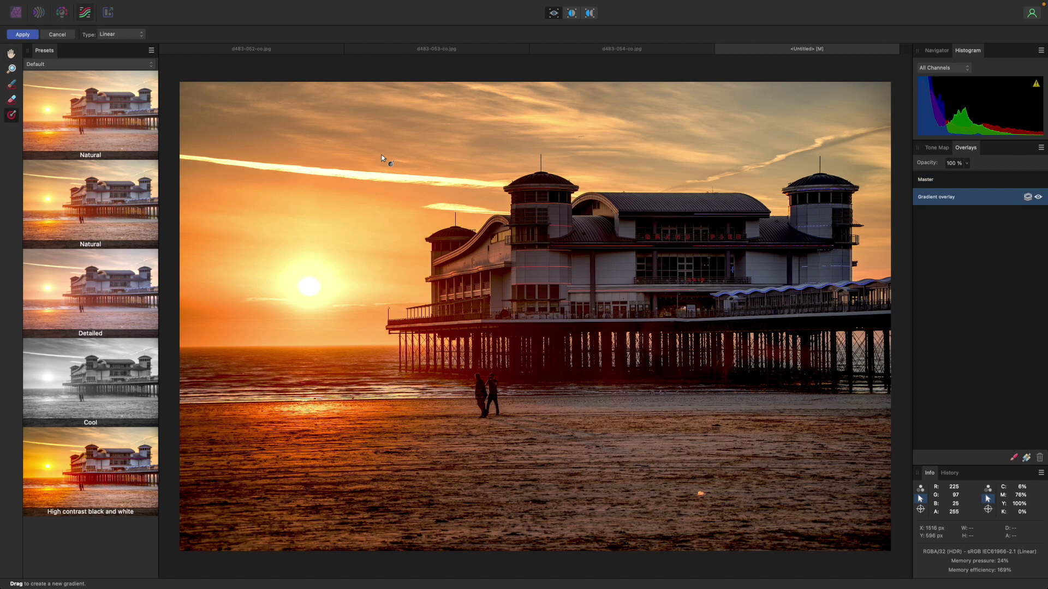
pyautogui.moveTo(347, 108); pyautogui.dragTo(353, 230)
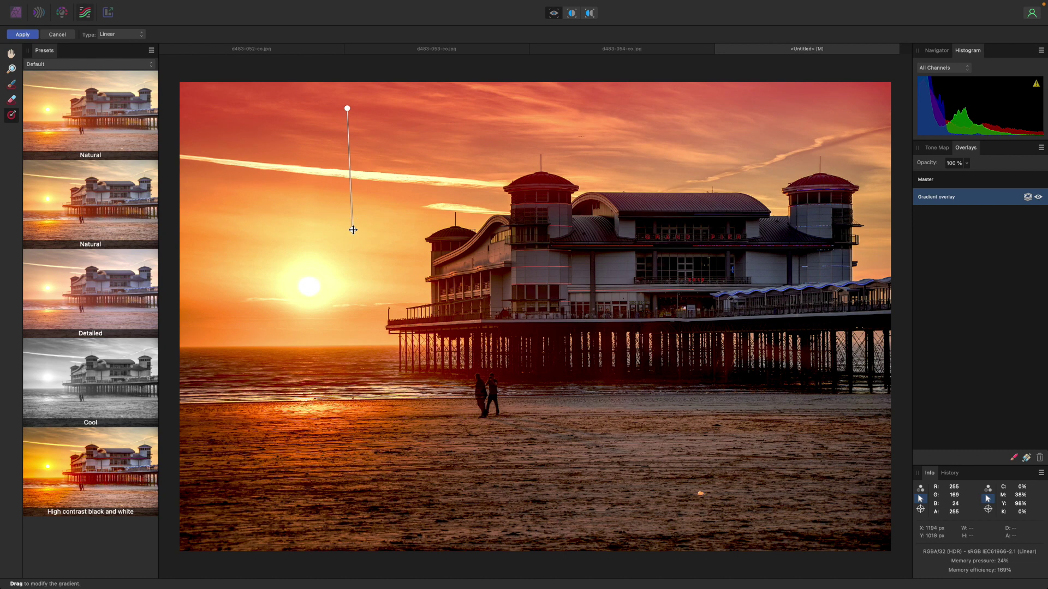
# Step: Give the gradient overlay a lowered curve to darken the sky and a 24% White Balance temperature
pyautogui.click(937, 147)
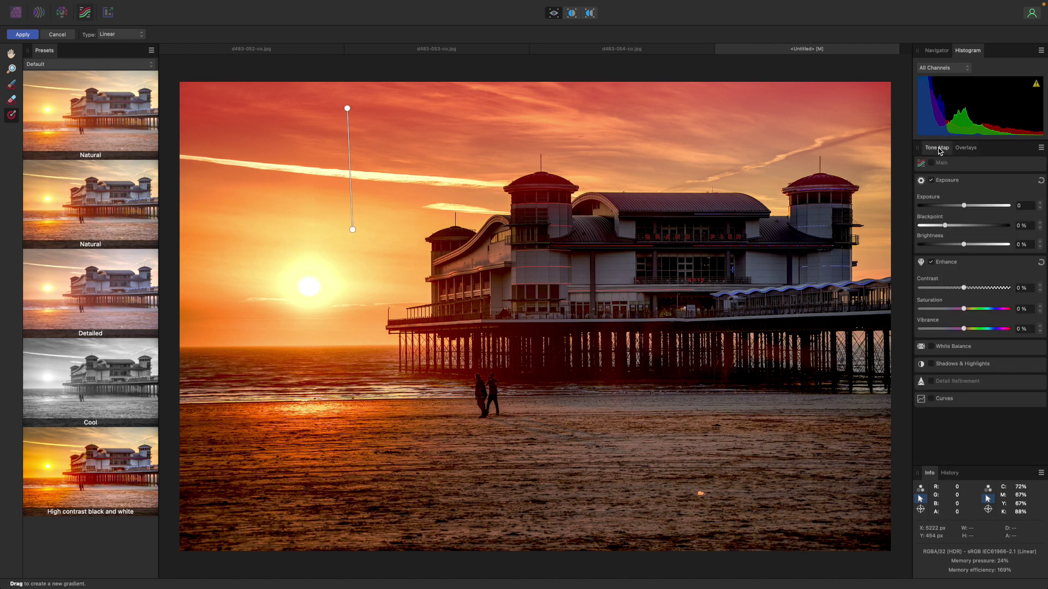
pyautogui.click(932, 399)
pyautogui.scroll(-1, 971, 412)
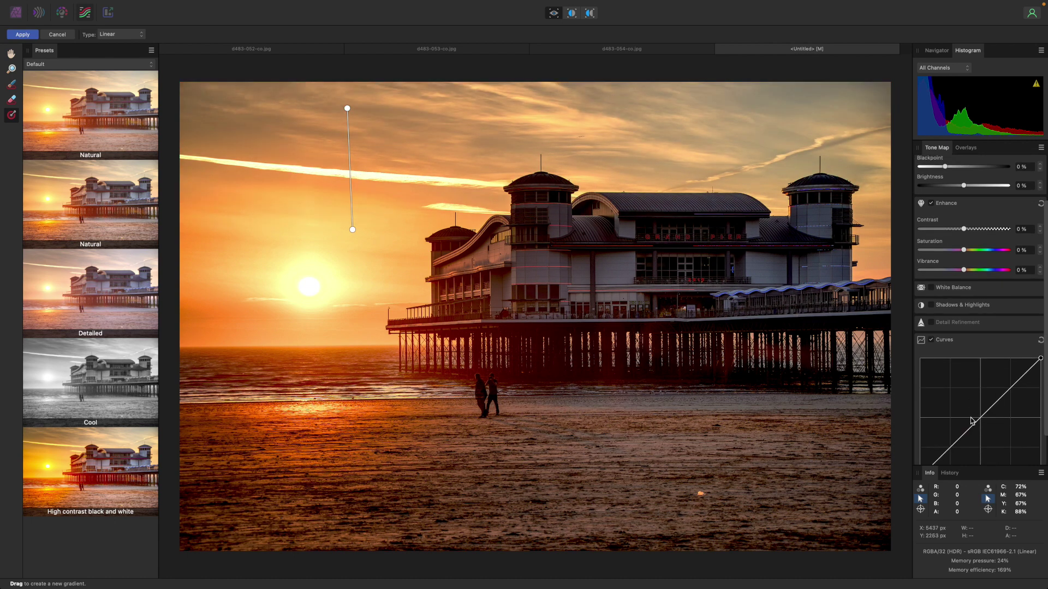
pyautogui.moveTo(966, 433); pyautogui.dragTo(984, 442)
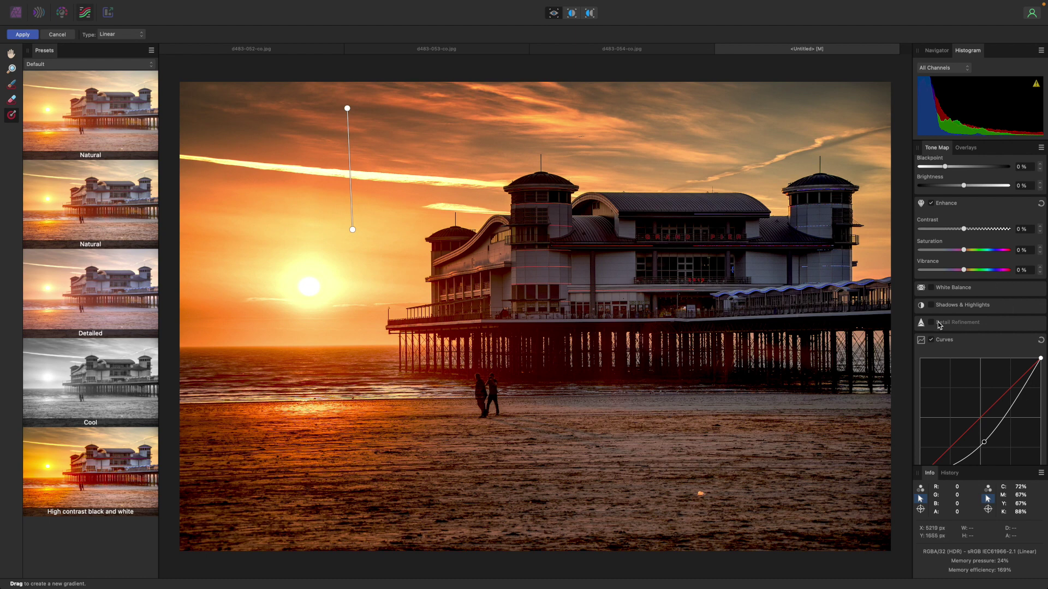
pyautogui.click(931, 288)
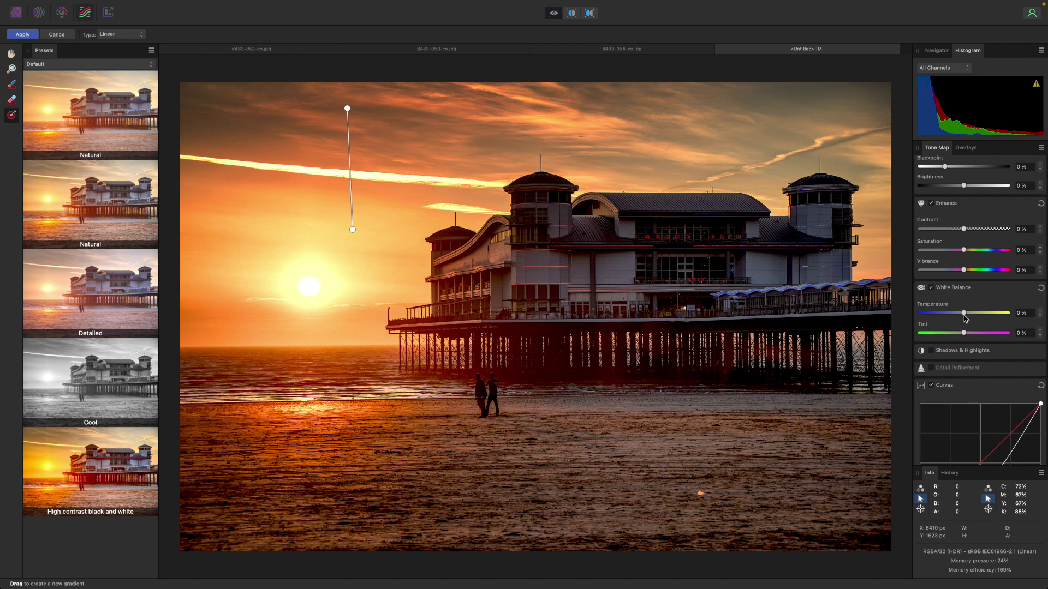
pyautogui.moveTo(964, 314)
pyautogui.mouseDown()
pyautogui.moveTo(977, 315)
pyautogui.moveTo(967, 334)
pyautogui.mouseUp()
# Step: Switch from the Gradient overlay back to Master and show its tone-map settings
pyautogui.click(965, 148)
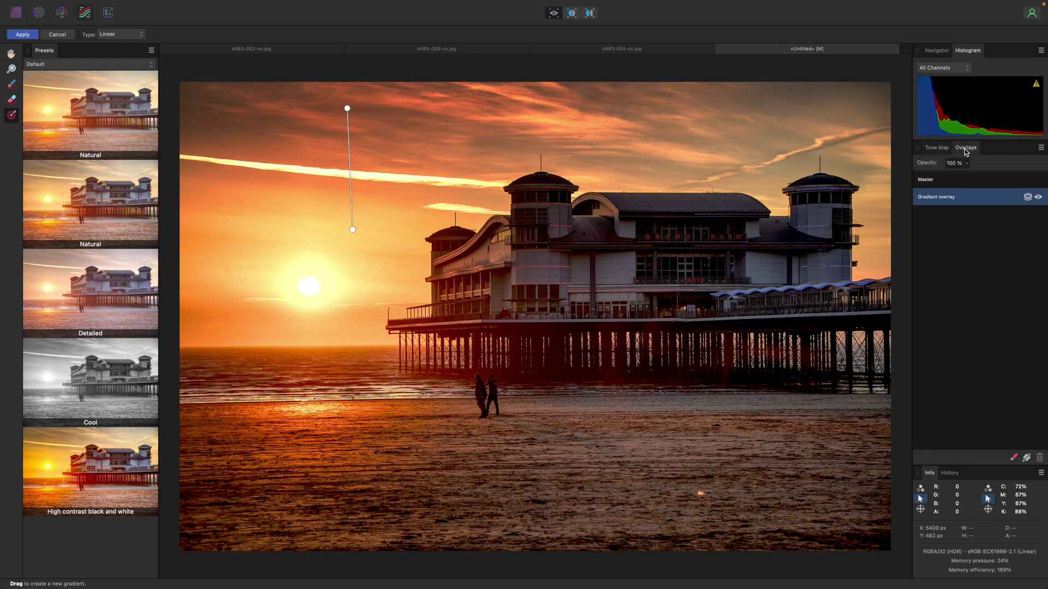
pyautogui.click(930, 181)
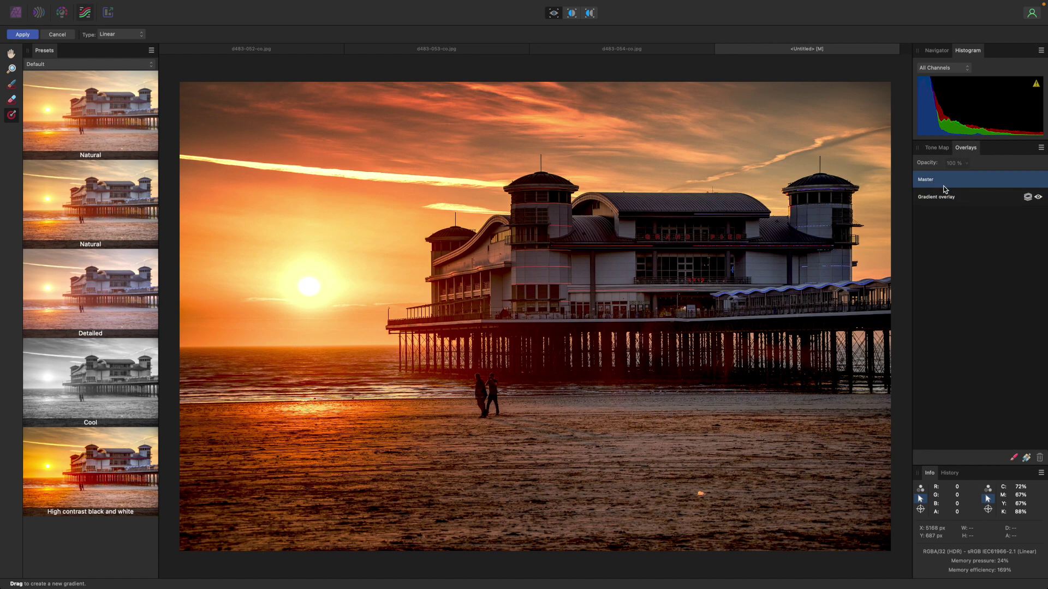
pyautogui.click(937, 148)
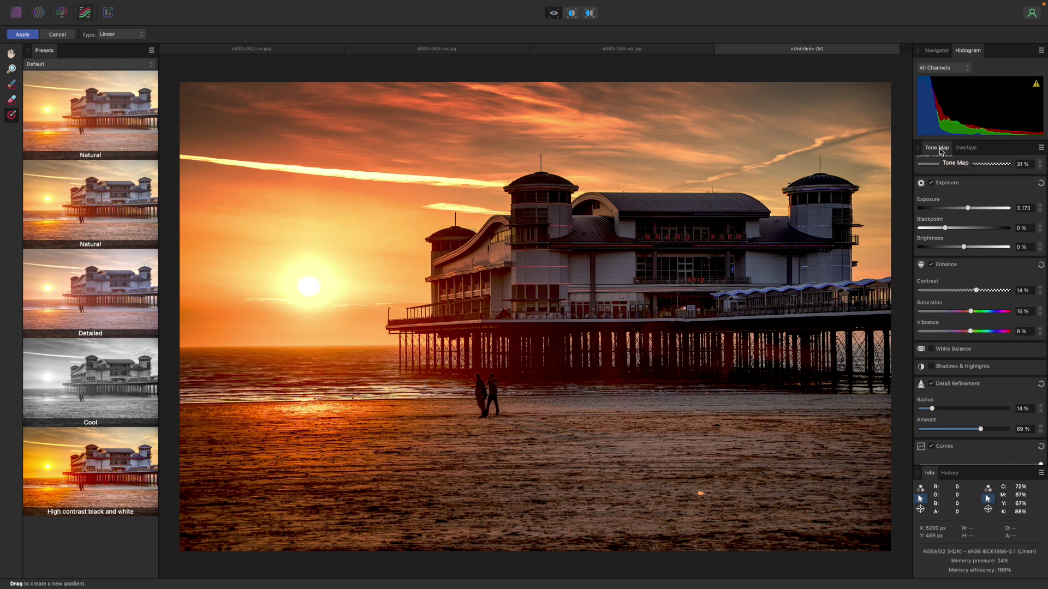
# Step: Apply the pier tone map, then HDR-merge d885-291.ARW alone with auto-alignment off
pyautogui.press('Return')
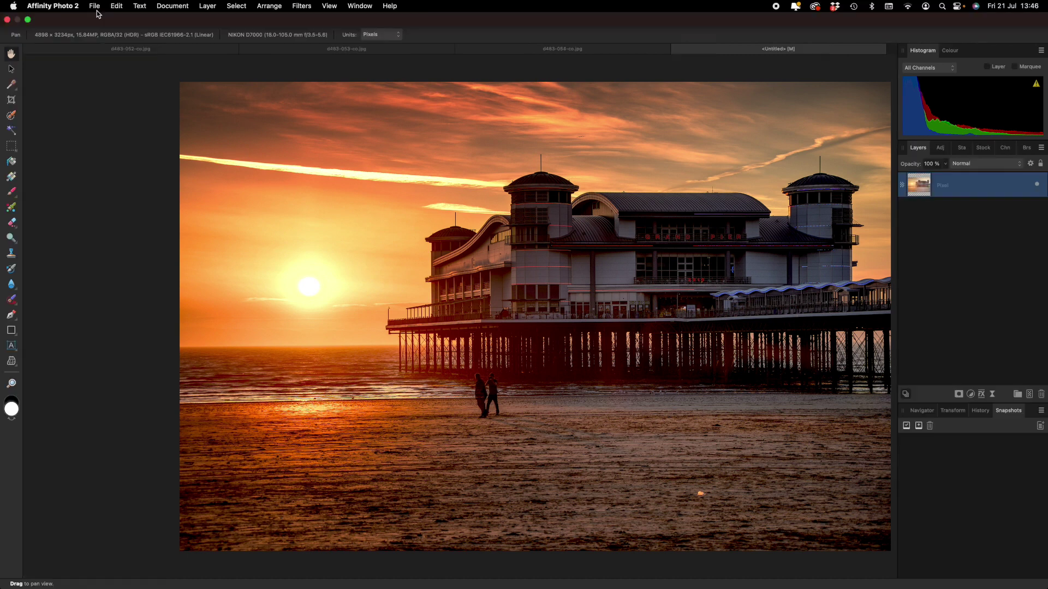
pyautogui.click(95, 6)
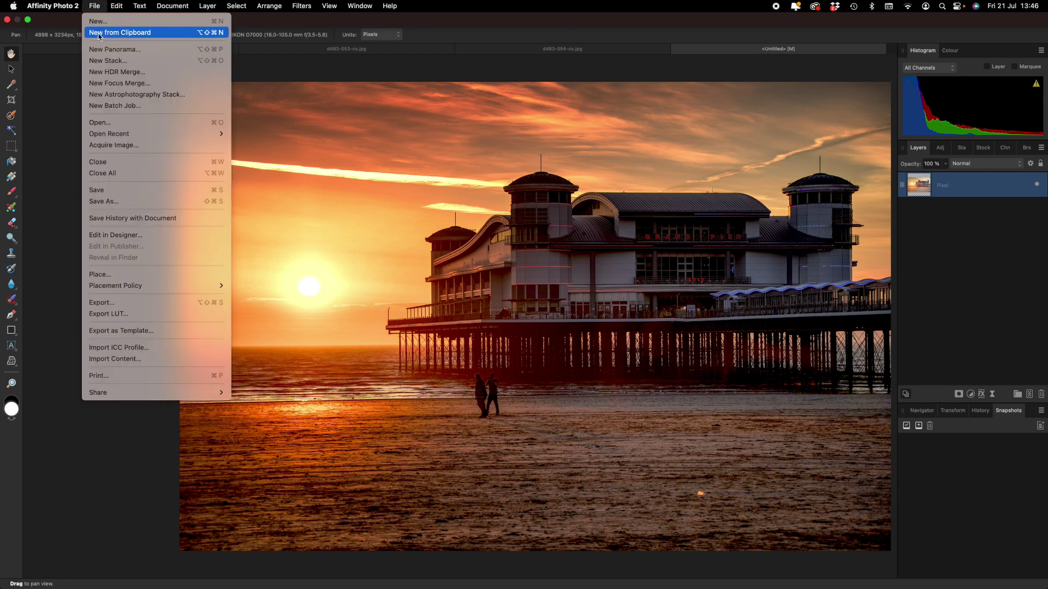
pyautogui.click(100, 77)
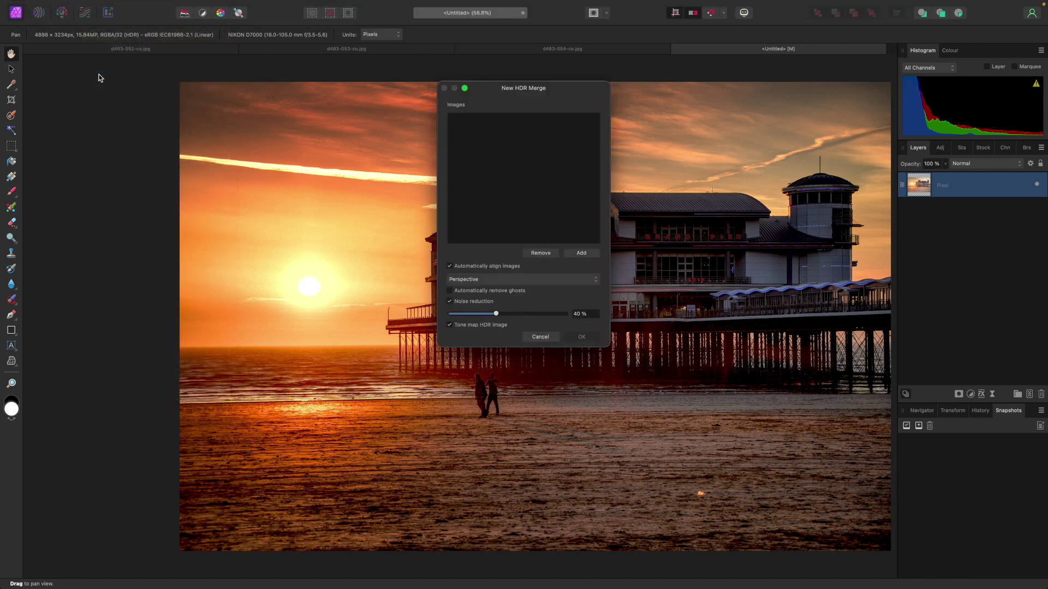
pyautogui.click(586, 256)
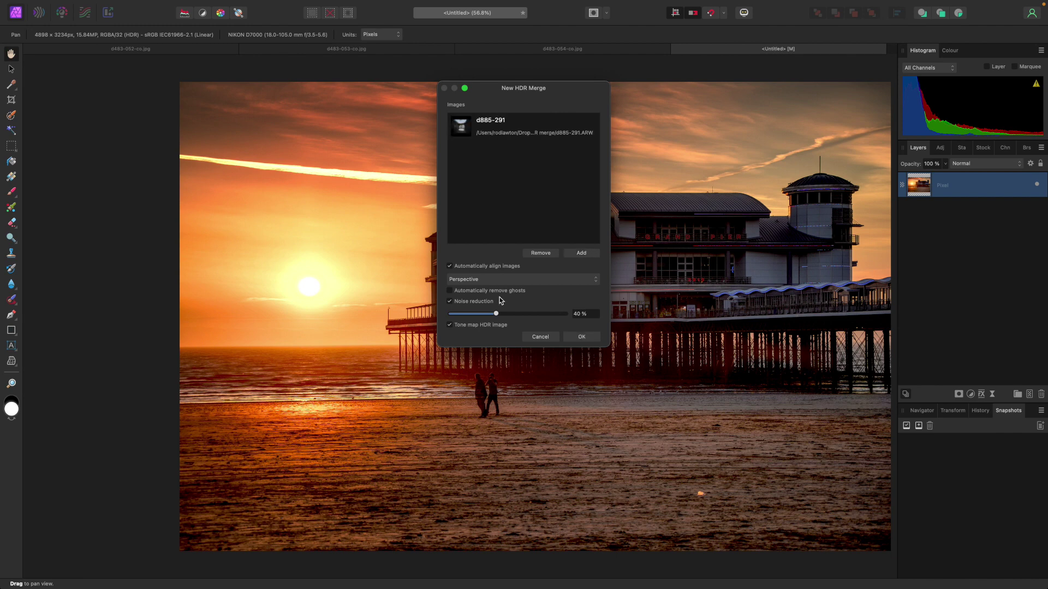
pyautogui.click(451, 266)
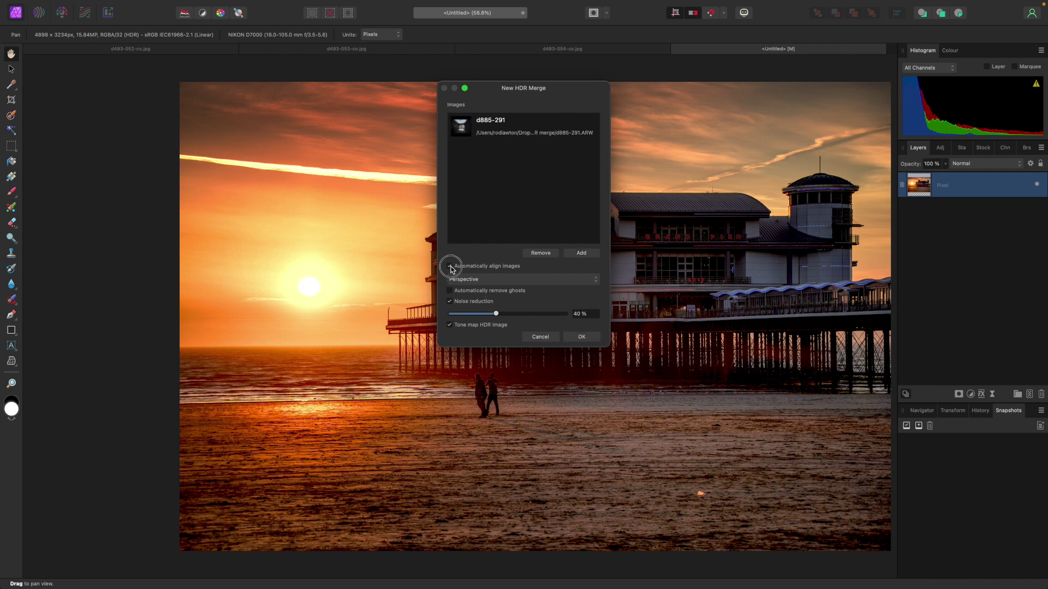
pyautogui.click(594, 339)
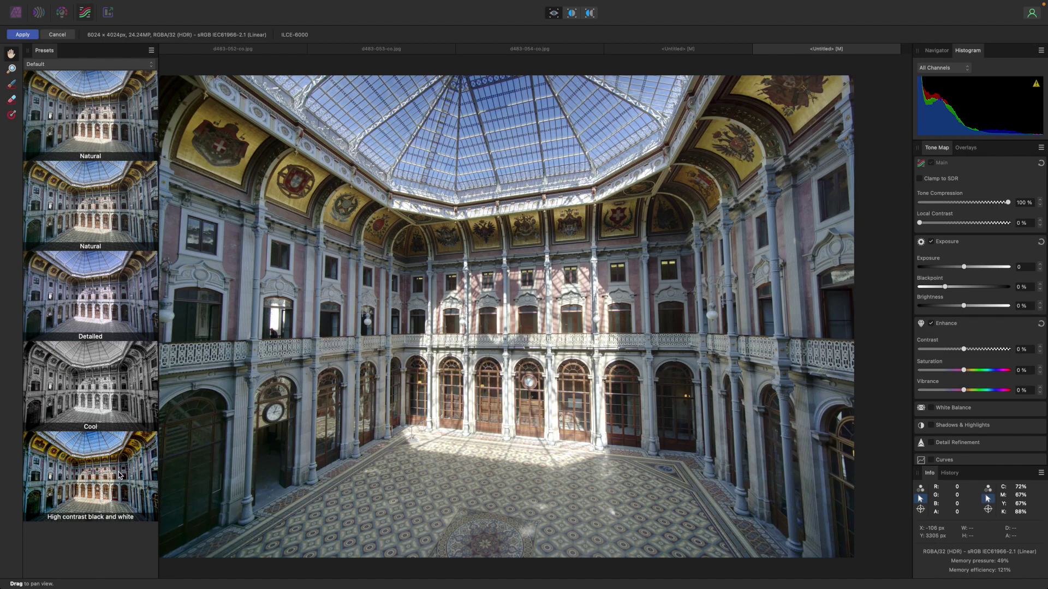
# Step: Apply the second Natural preset to the atrium, giving 40% Local Contrast with Detail Refinement on
pyautogui.click(115, 235)
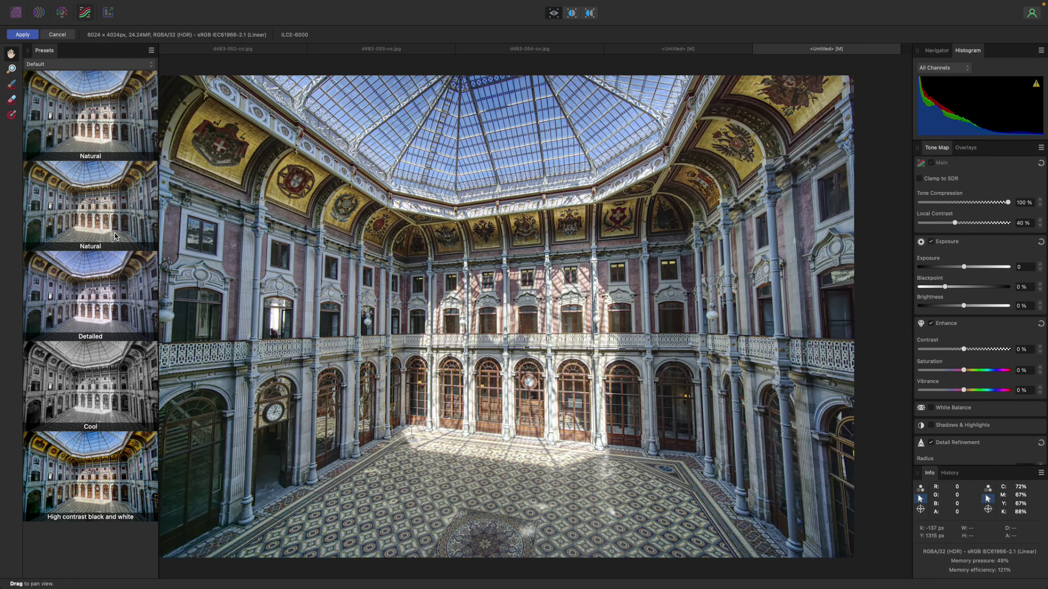